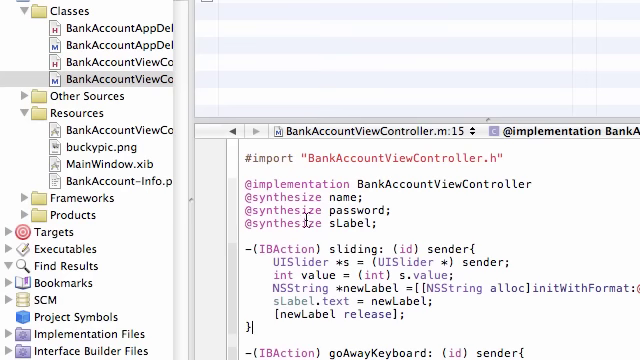
Step: Open BankAccountViewController.xib for editing and reposition the document window
{"action": "left_click", "coordinate": [128, 132]}
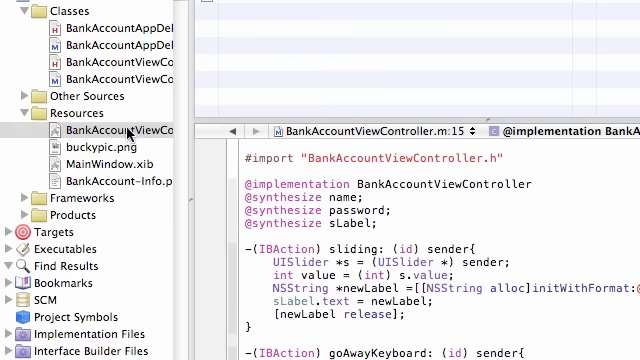
{"action": "double_click", "coordinate": [128, 132]}
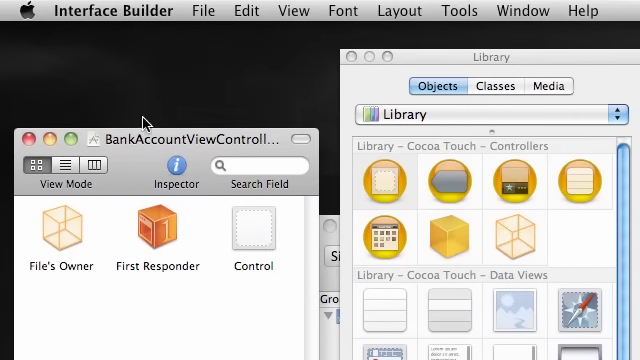
{"action": "left_click_drag", "start_coordinate": [150, 139], "coordinate": [152, 84]}
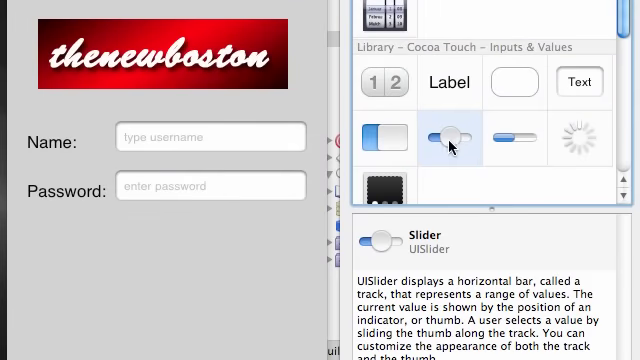
Step: Drop a slider onto the view with a label placed at the left edge under Password
{"action": "mouse_move", "coordinate": [450, 138]}
{"action": "left_mouse_down"}
{"action": "mouse_move", "coordinate": [333, 220]}
{"action": "mouse_move", "coordinate": [255, 250]}
{"action": "left_mouse_up"}
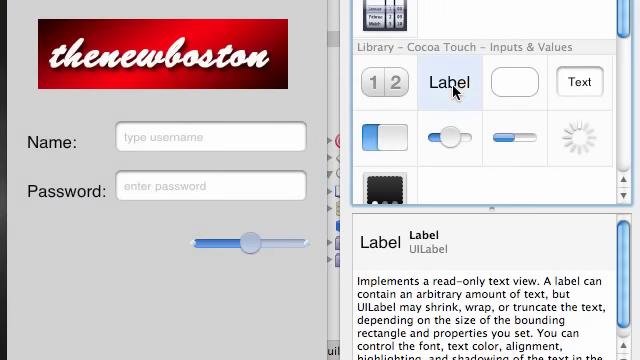
{"action": "mouse_move", "coordinate": [449, 82]}
{"action": "left_mouse_down"}
{"action": "mouse_move", "coordinate": [213, 245]}
{"action": "mouse_move", "coordinate": [172, 250]}
{"action": "left_mouse_up"}
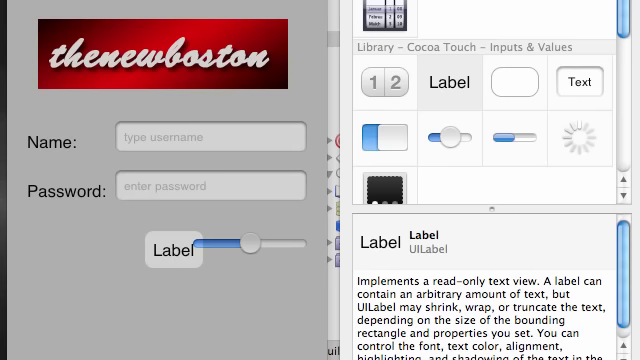
{"action": "left_click_drag", "start_coordinate": [173, 250], "coordinate": [173, 250]}
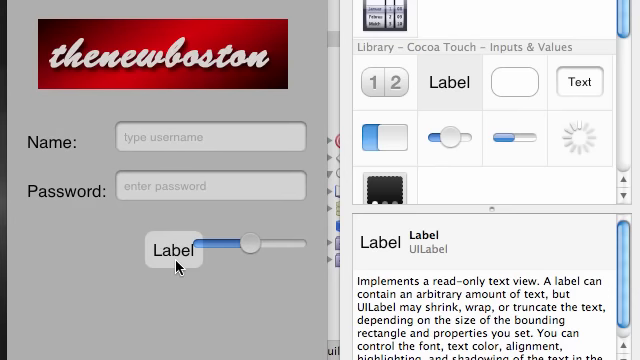
{"action": "left_click_drag", "start_coordinate": [177, 252], "coordinate": [61, 256]}
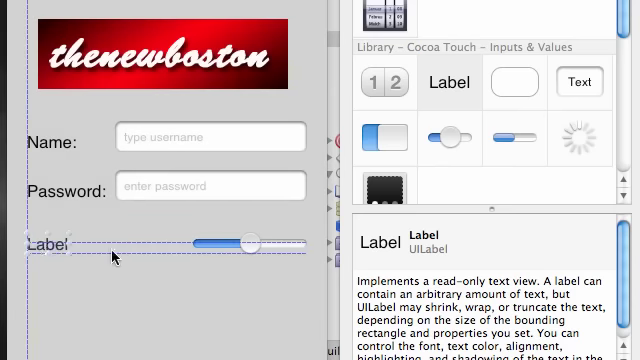
{"action": "left_click", "coordinate": [135, 150]}
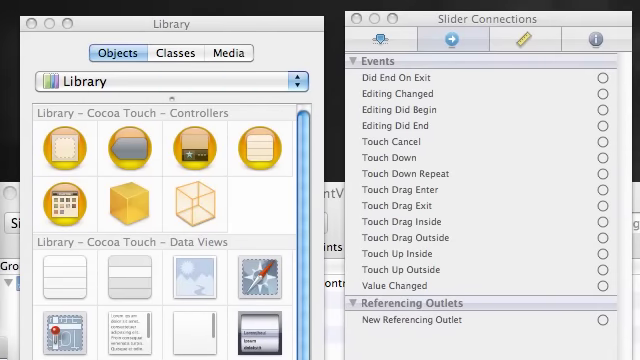
Step: Set the slider's minimum 1, maximum 100, initial 50, and widen it toward the label
{"action": "left_click", "coordinate": [380, 39]}
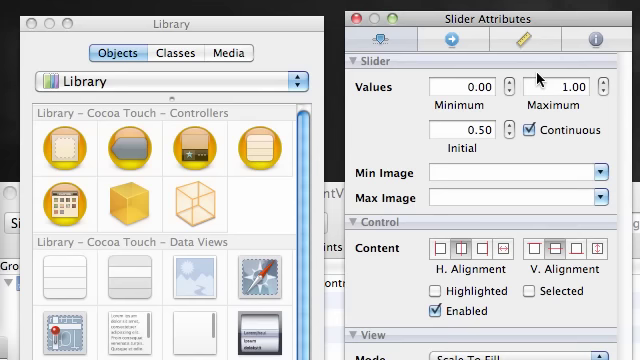
{"action": "left_click", "coordinate": [471, 88]}
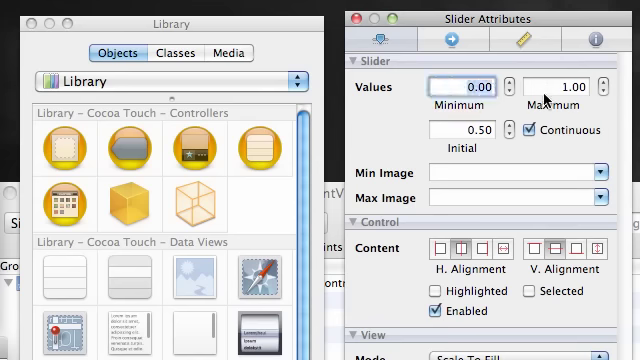
{"action": "type", "text": "1"}
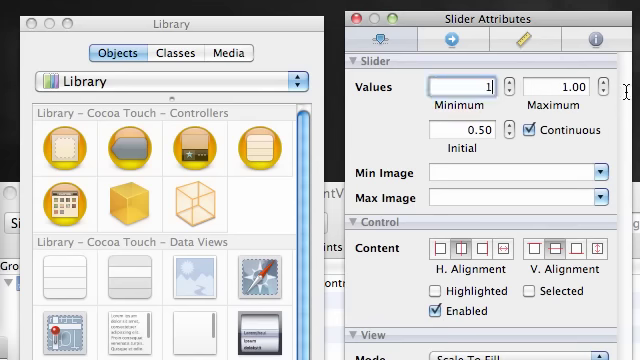
{"action": "key", "text": "Tab"}
{"action": "type", "text": "100"}
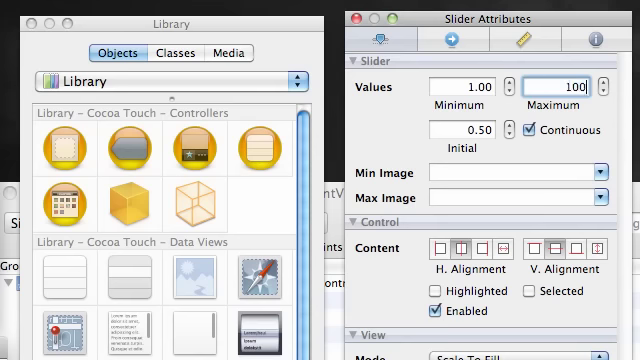
{"action": "left_click", "coordinate": [468, 129]}
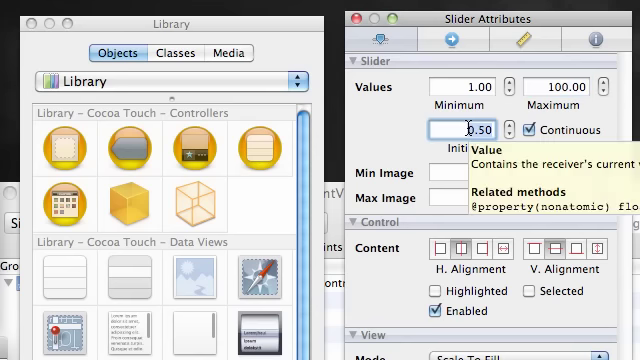
{"action": "type", "text": "50"}
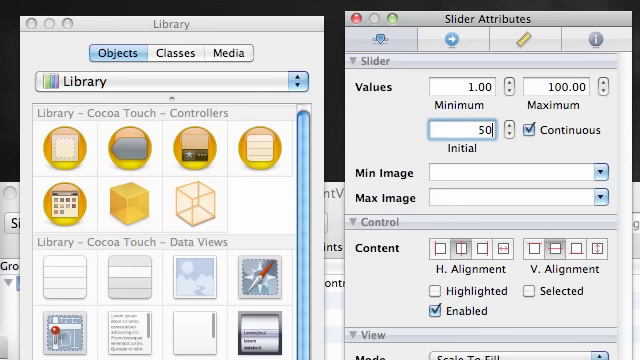
{"action": "left_click", "coordinate": [458, 87]}
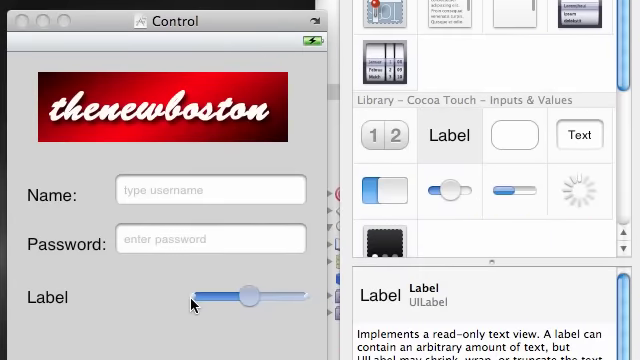
{"action": "left_click_drag", "start_coordinate": [184, 313], "coordinate": [116, 298]}
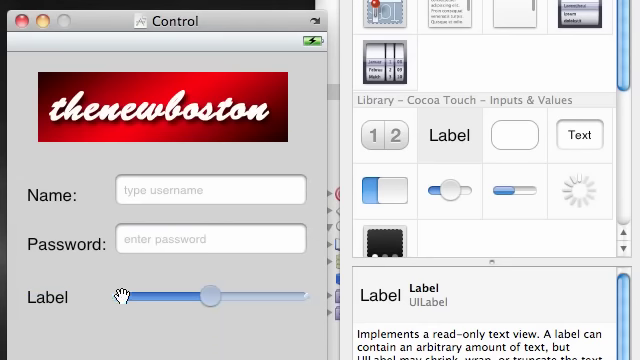
Step: Change the label's text to 50 to match the slider's initial value
{"action": "left_click", "coordinate": [49, 298]}
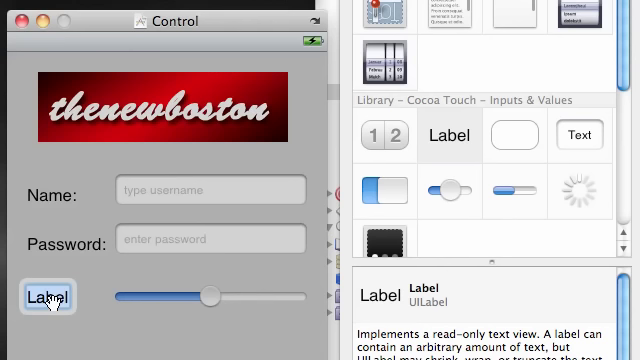
{"action": "type", "text": "5"}
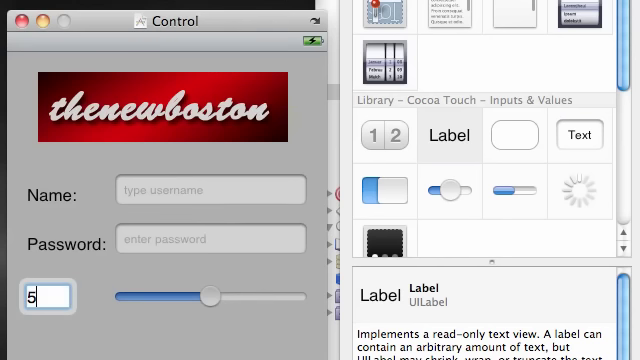
{"action": "type", "text": "0"}
{"action": "left_click", "coordinate": [181, 299]}
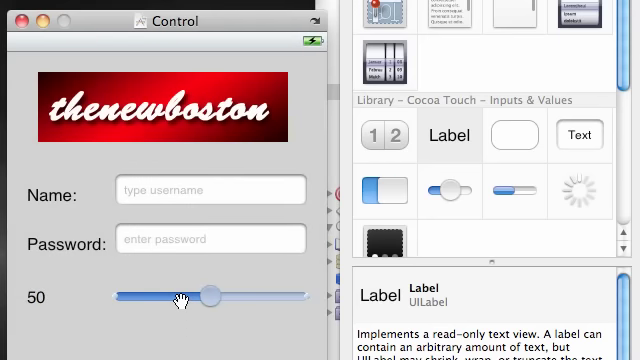
{"action": "left_click", "coordinate": [164, 284]}
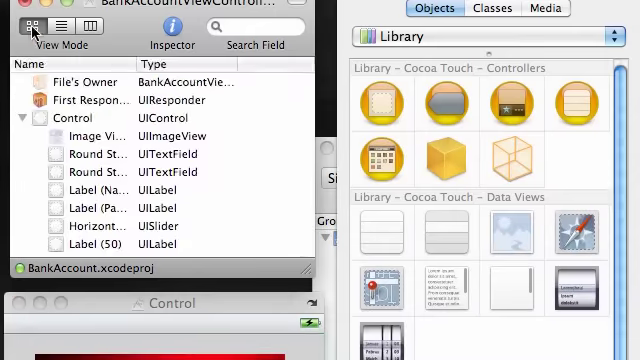
Step: Switch the document window between icon and list views to locate the objects
{"action": "left_click", "coordinate": [33, 30]}
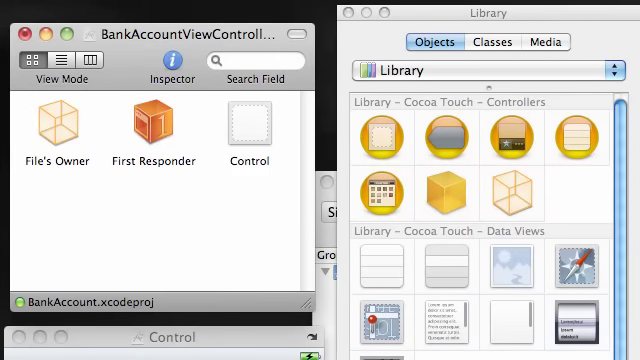
{"action": "left_click", "coordinate": [61, 60]}
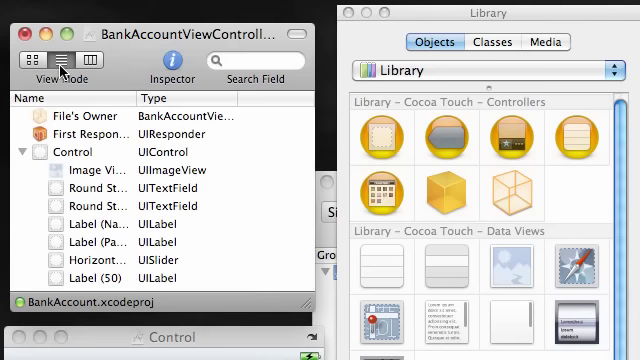
{"action": "left_click", "coordinate": [22, 152]}
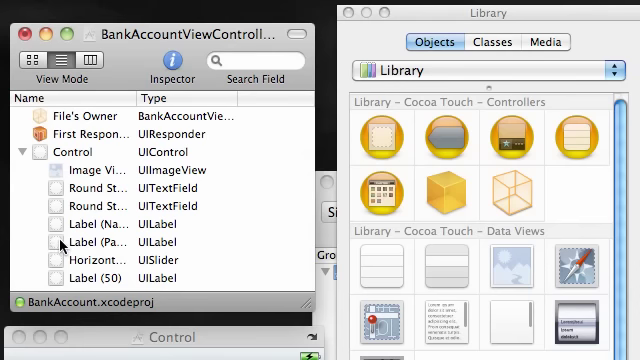
{"action": "left_click", "coordinate": [22, 152]}
{"action": "left_click", "coordinate": [32, 60]}
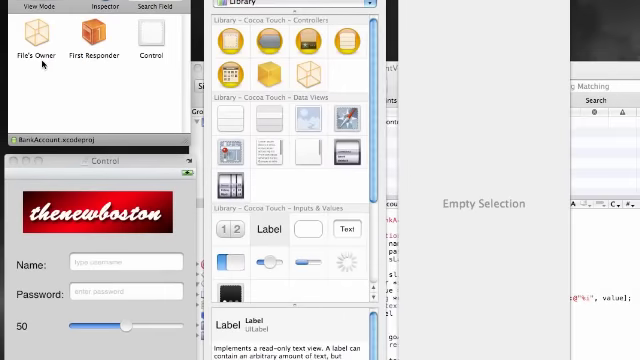
Step: Wire File's Owner's sLabel outlet to the 50 label
{"action": "left_click_drag", "start_coordinate": [36, 35], "coordinate": [30, 326]}
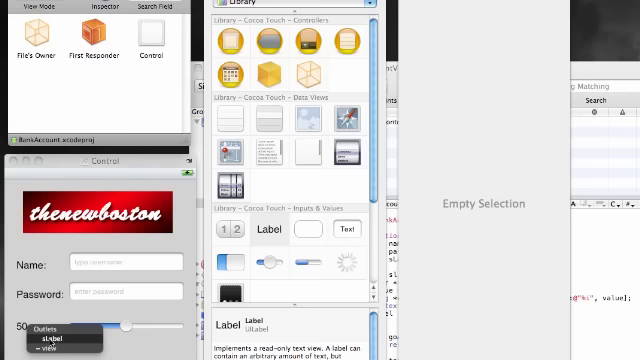
{"action": "left_click", "coordinate": [48, 338]}
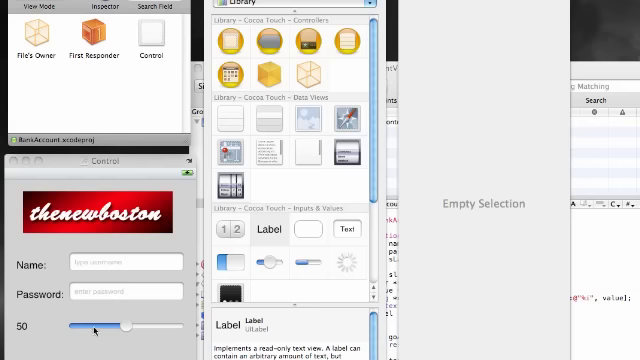
{"action": "left_click", "coordinate": [94, 327]}
Step: Connect the slider's Value Changed event to File's Owner's sliding: action
{"action": "left_click", "coordinate": [100, 327]}
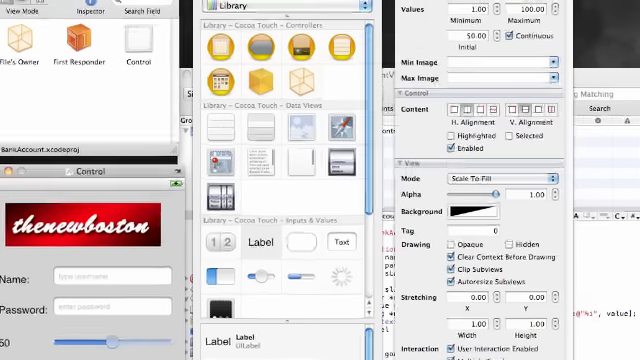
{"action": "left_click", "coordinate": [465, 42]}
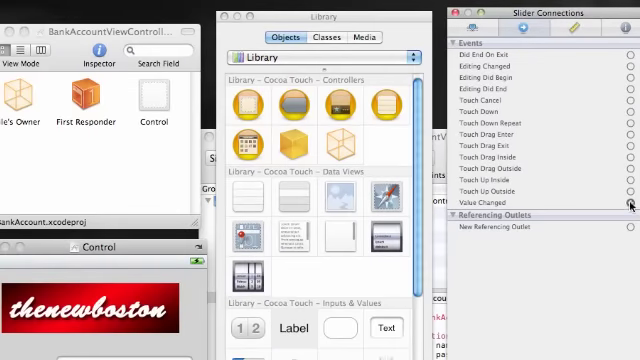
{"action": "mouse_move", "coordinate": [630, 202]}
{"action": "left_mouse_down"}
{"action": "mouse_move", "coordinate": [224, 158]}
{"action": "mouse_move", "coordinate": [18, 103]}
{"action": "left_mouse_up"}
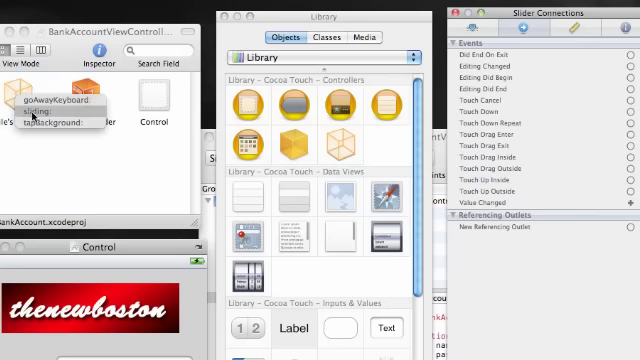
{"action": "left_click", "coordinate": [36, 111]}
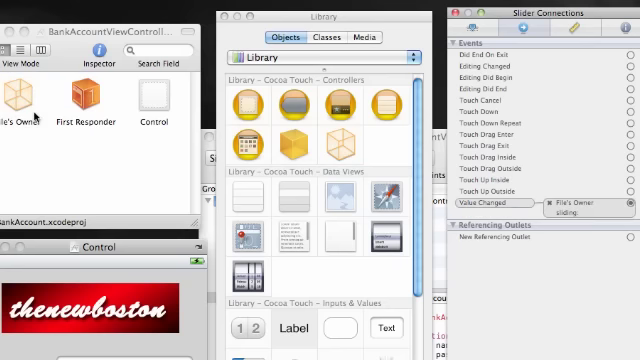
Step: Save the interface file and bring the Xcode project window forward
{"action": "left_click", "coordinate": [60, 2]}
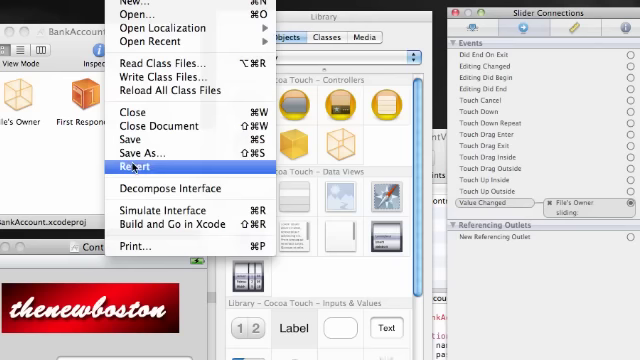
{"action": "left_click", "coordinate": [130, 139]}
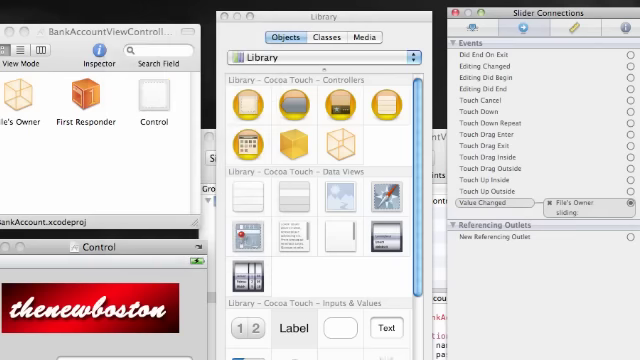
{"action": "left_click", "coordinate": [437, 215]}
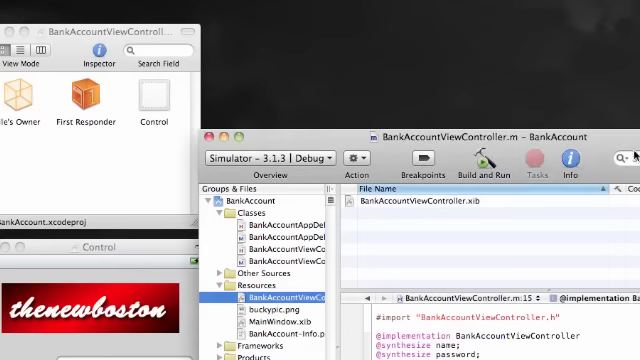
Step: Build and run the app, then sweep the slider to confirm the label tracks its value
{"action": "left_click", "coordinate": [485, 162]}
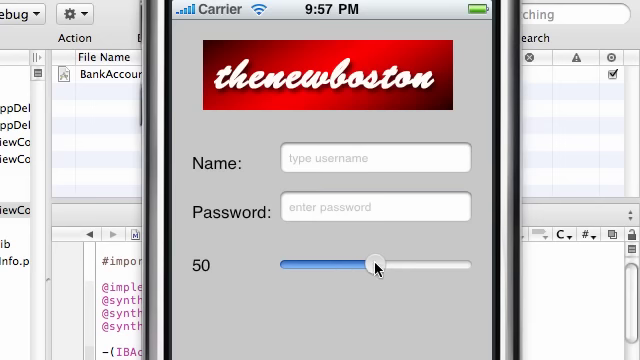
{"action": "mouse_move", "coordinate": [378, 272]}
{"action": "left_mouse_down"}
{"action": "mouse_move", "coordinate": [290, 270]}
{"action": "mouse_move", "coordinate": [372, 270]}
{"action": "left_mouse_up"}
{"action": "mouse_move", "coordinate": [433, 270]}
{"action": "left_mouse_down"}
{"action": "mouse_move", "coordinate": [468, 268]}
{"action": "mouse_move", "coordinate": [284, 272]}
{"action": "mouse_move", "coordinate": [402, 271]}
{"action": "mouse_move", "coordinate": [387, 271]}
{"action": "left_mouse_up"}
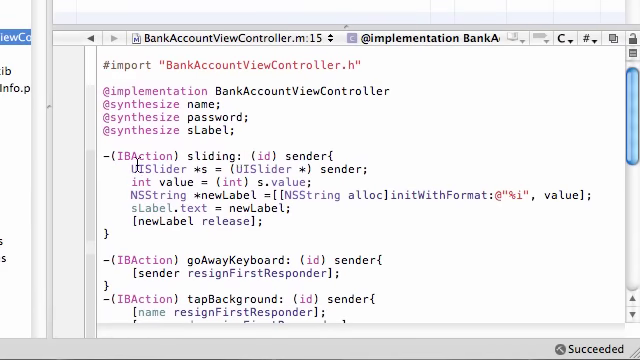
{"action": "left_click_drag", "start_coordinate": [312, 182], "coordinate": [248, 182]}
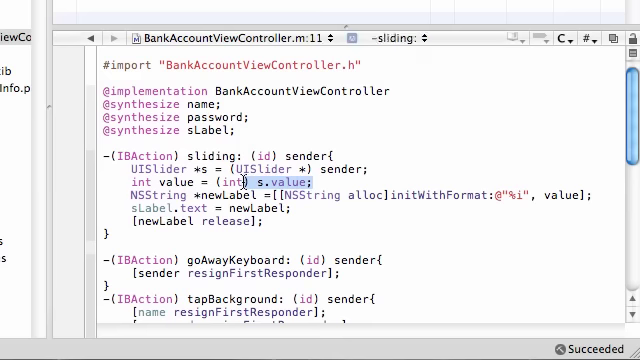
{"action": "double_click", "coordinate": [176, 182]}
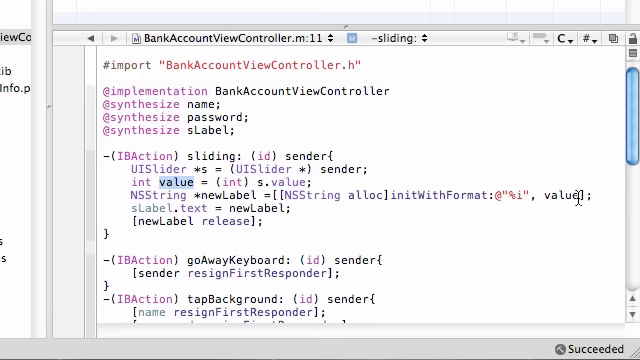
{"action": "mouse_move", "coordinate": [583, 195]}
{"action": "left_mouse_down"}
{"action": "mouse_move", "coordinate": [131, 196]}
{"action": "mouse_move", "coordinate": [208, 208]}
{"action": "left_mouse_up"}
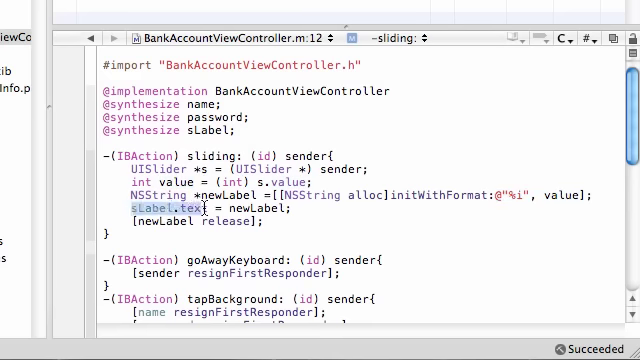
{"action": "left_click_drag", "start_coordinate": [292, 208], "coordinate": [228, 208]}
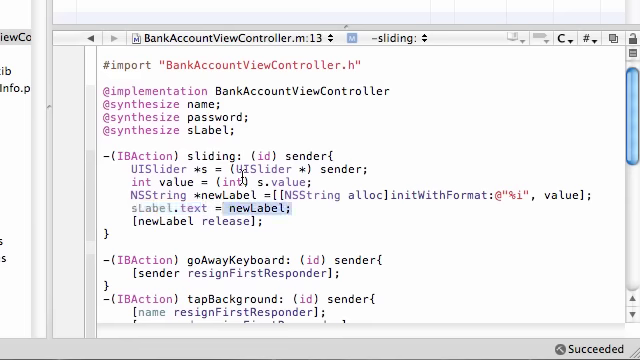
{"action": "left_click_drag", "start_coordinate": [262, 221], "coordinate": [145, 208]}
{"action": "left_click", "coordinate": [145, 208]}
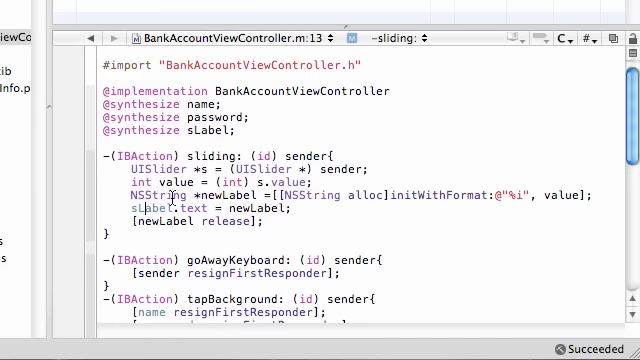